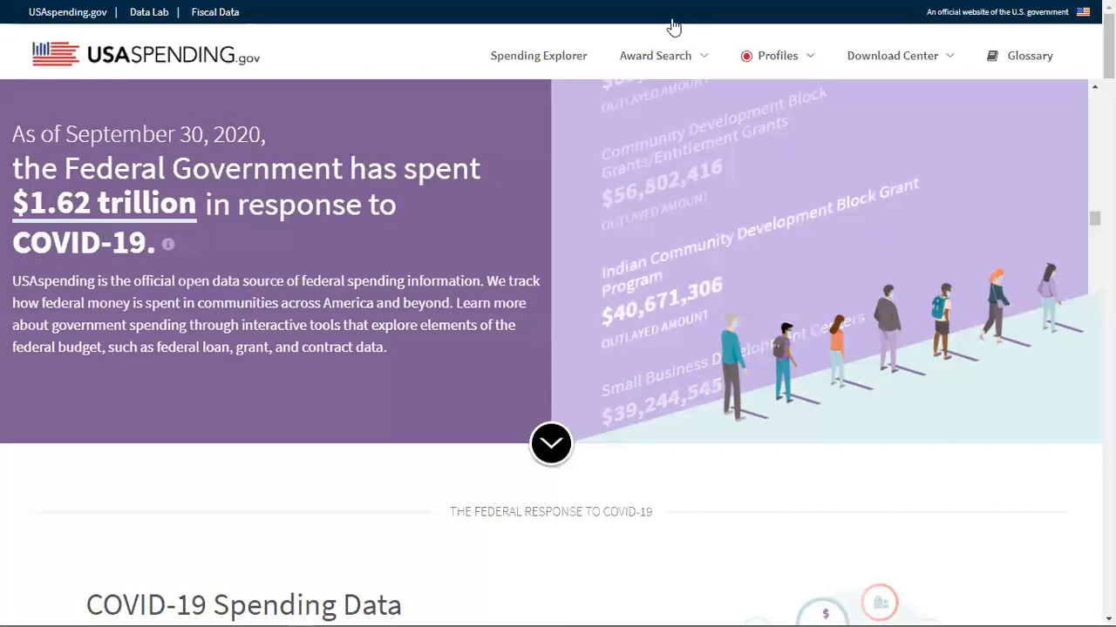
Step: Open the Advanced Search page for federal awards
{"action": "left_click", "coordinate": [697, 62]}
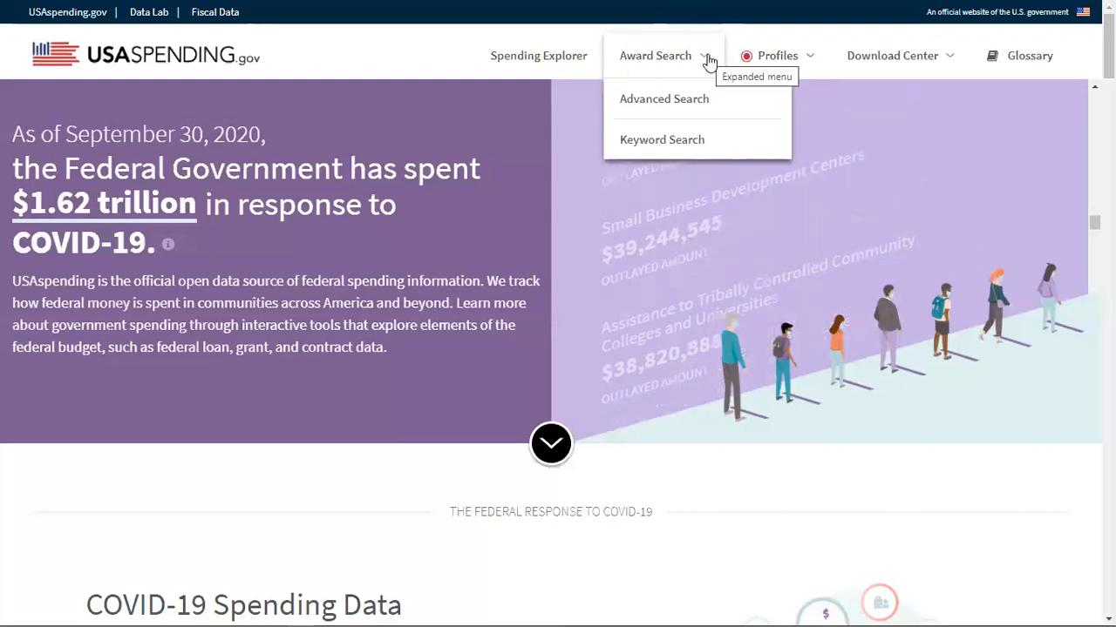
{"action": "left_click", "coordinate": [685, 103]}
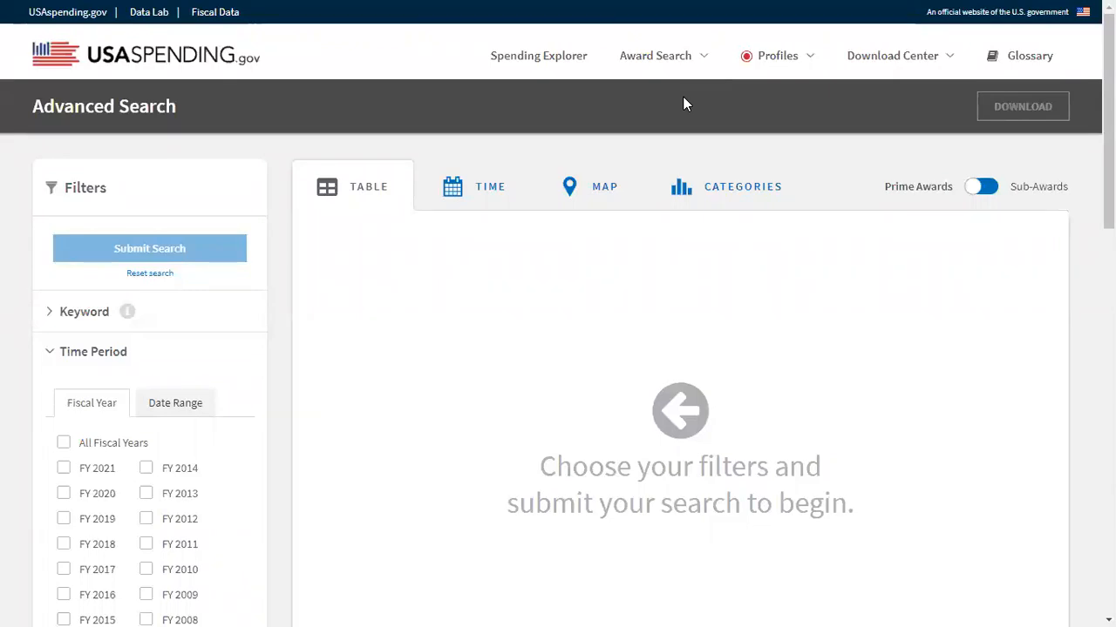
{"action": "mouse_move", "coordinate": [927, 66]}
{"action": "mouse_move", "coordinate": [680, 74]}
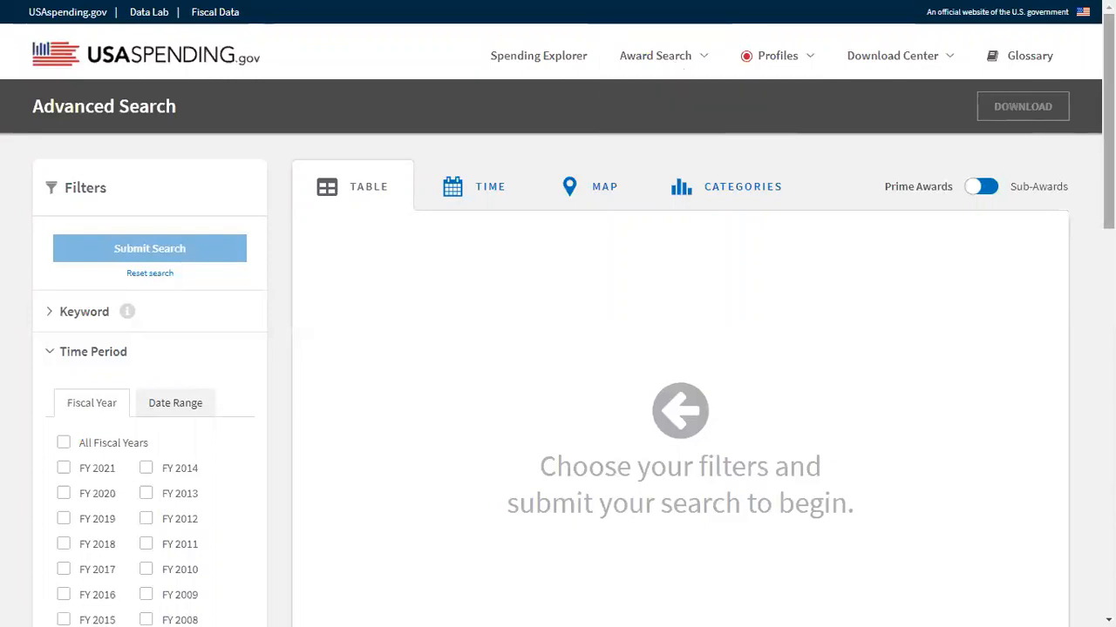
Step: Filter the time period to fiscal years FY 2021, FY 2020 and FY 2019
{"action": "scroll", "coordinate": [558, 349], "scroll_direction": "down", "scroll_amount": 3}
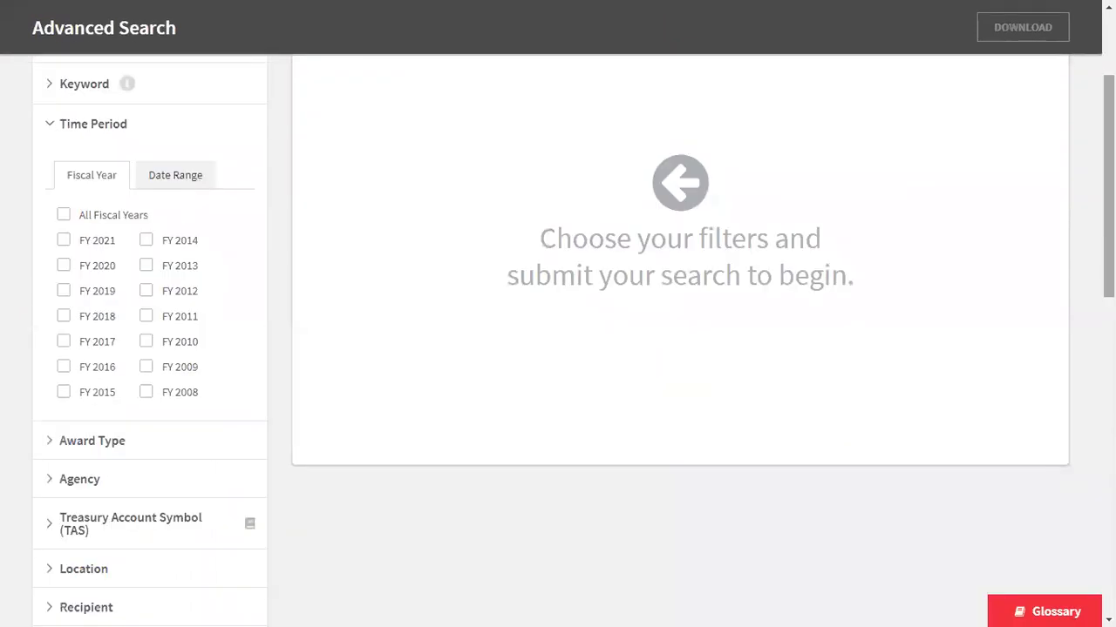
{"action": "scroll", "coordinate": [558, 348], "scroll_direction": "up", "scroll_amount": 2}
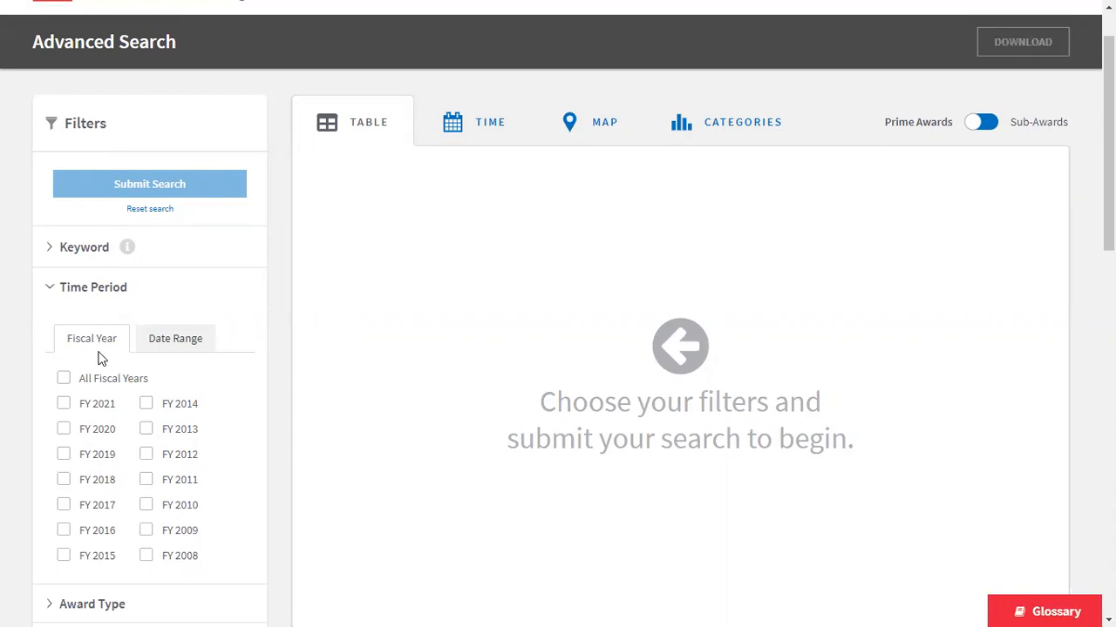
{"action": "left_click", "coordinate": [65, 406]}
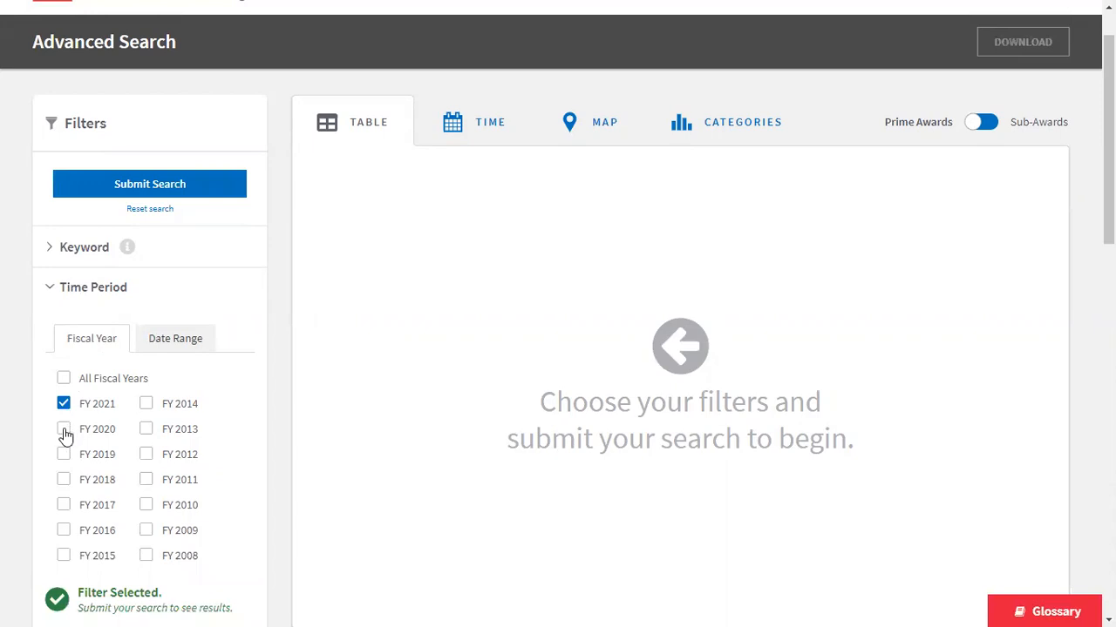
{"action": "left_click", "coordinate": [65, 432]}
{"action": "left_click", "coordinate": [61, 462]}
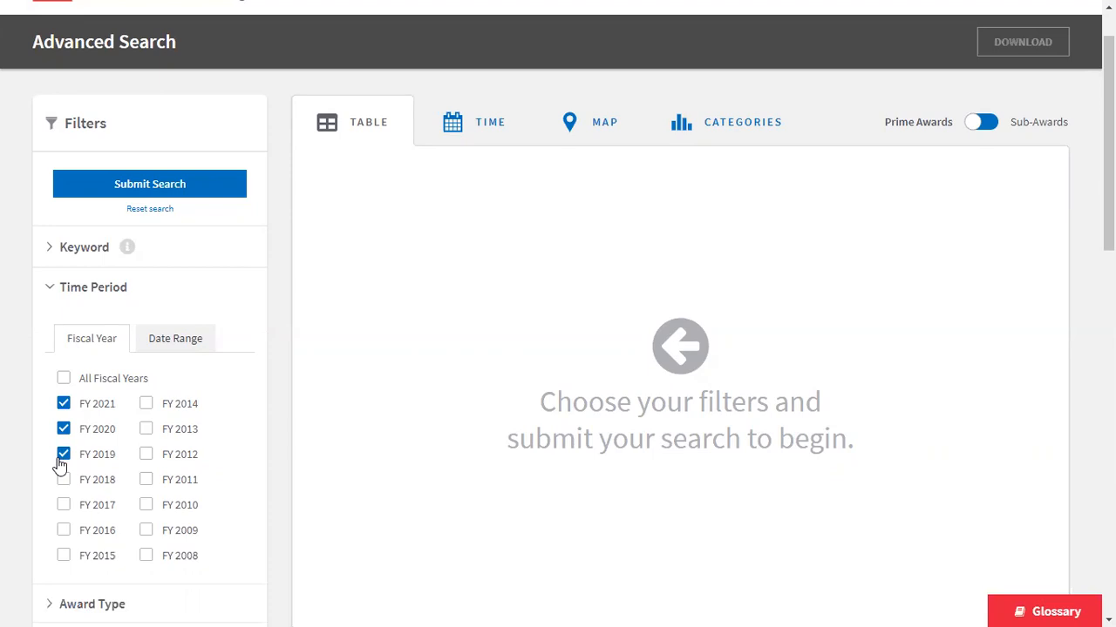
Step: Restrict the award type filter to Contracts and collapse that filter section
{"action": "scroll", "coordinate": [1108, 143], "scroll_direction": "down", "scroll_amount": 2}
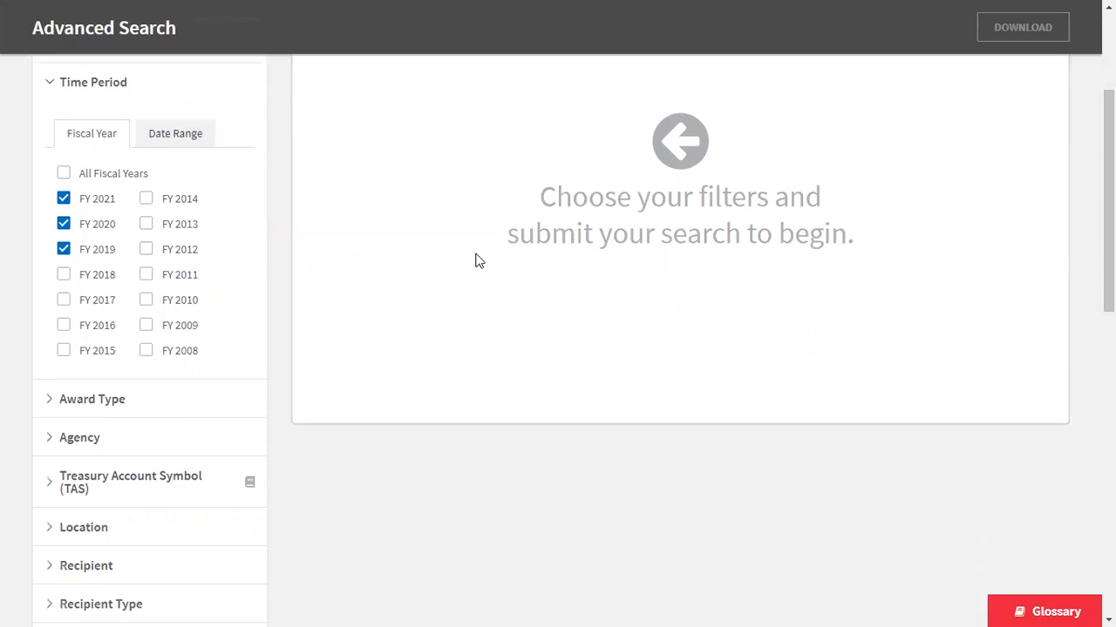
{"action": "left_click", "coordinate": [53, 403]}
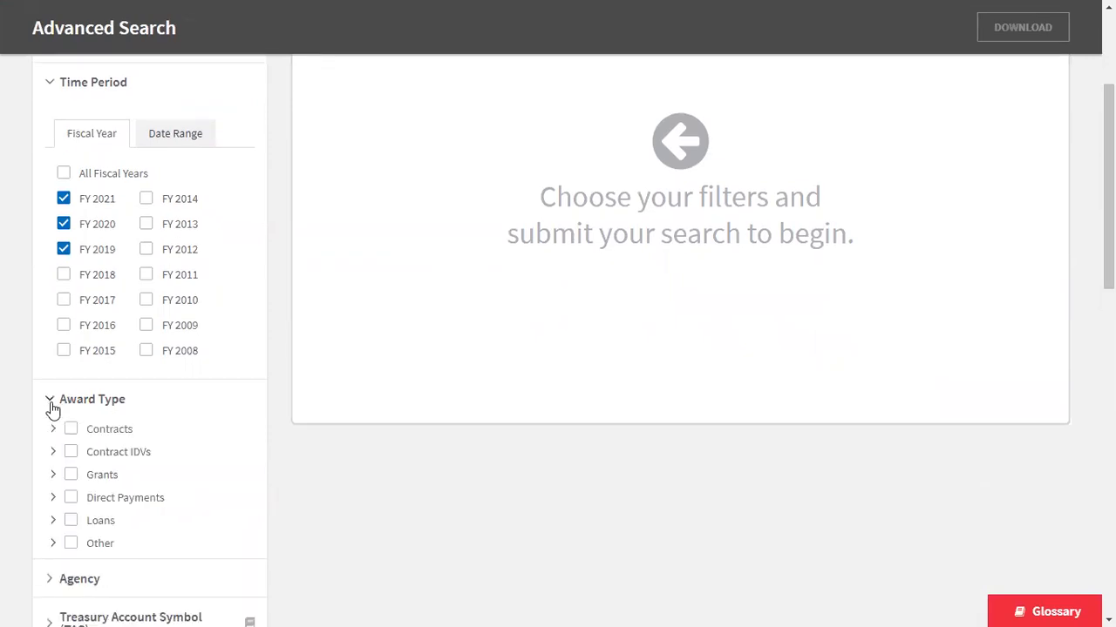
{"action": "left_click", "coordinate": [70, 429]}
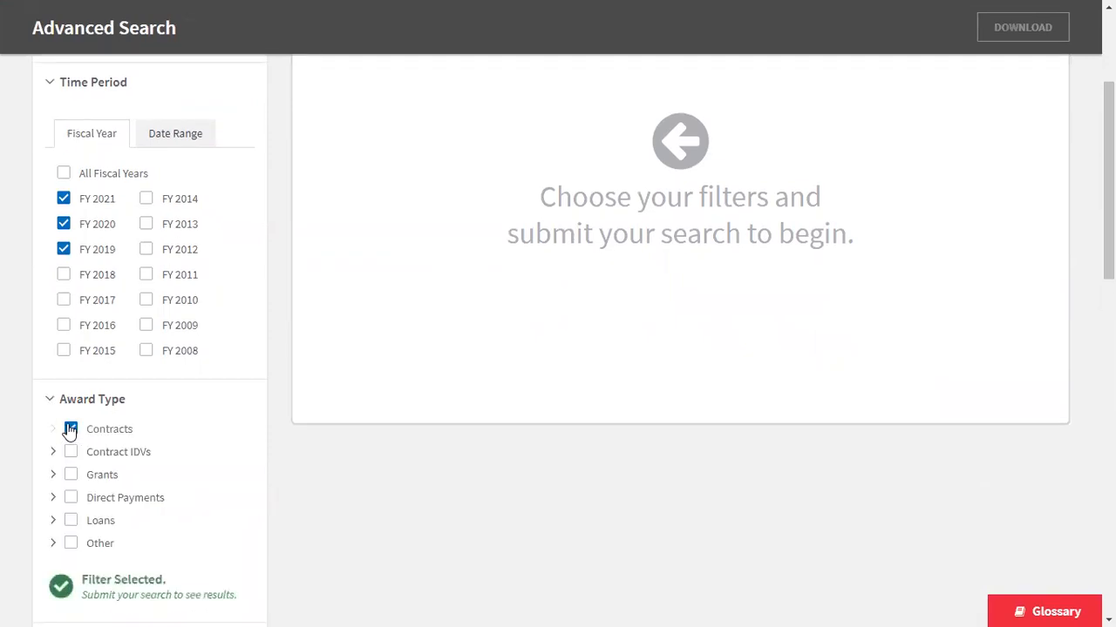
{"action": "left_click", "coordinate": [49, 399]}
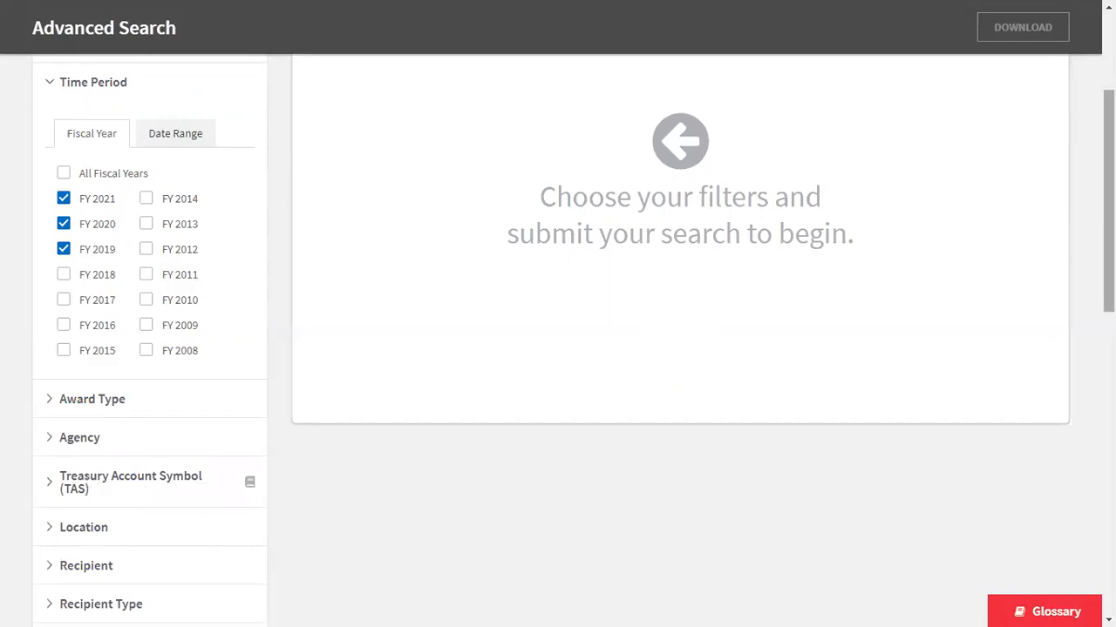
Step: Examine the options offered by the Location and Recipient filters, leaving both sections collapsed
{"action": "scroll", "coordinate": [562, 371], "scroll_direction": "down", "scroll_amount": 2}
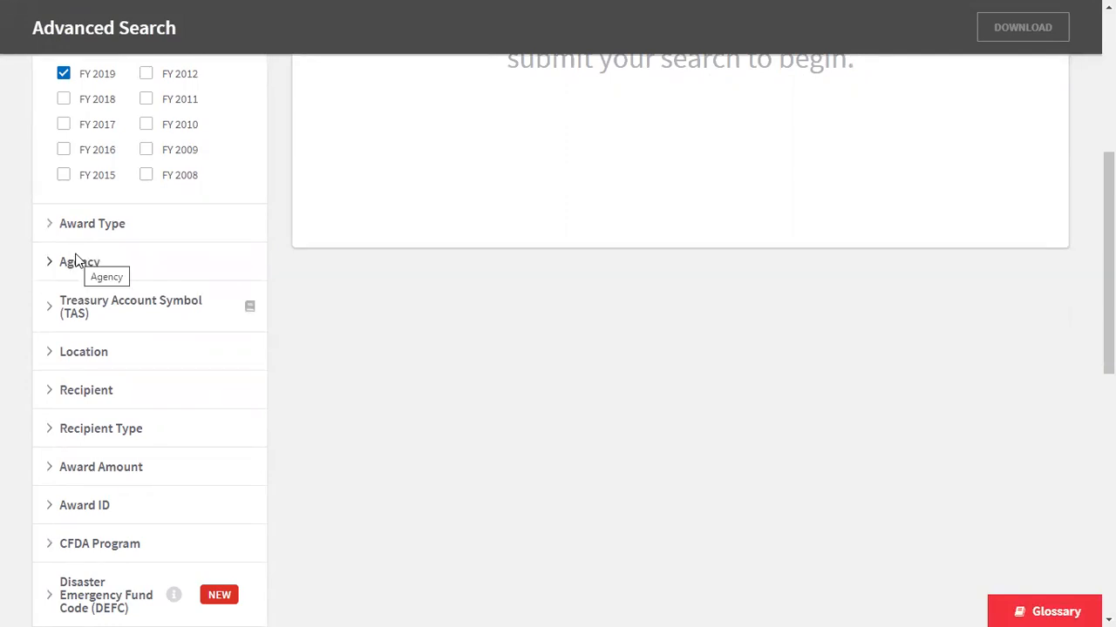
{"action": "left_click", "coordinate": [53, 357]}
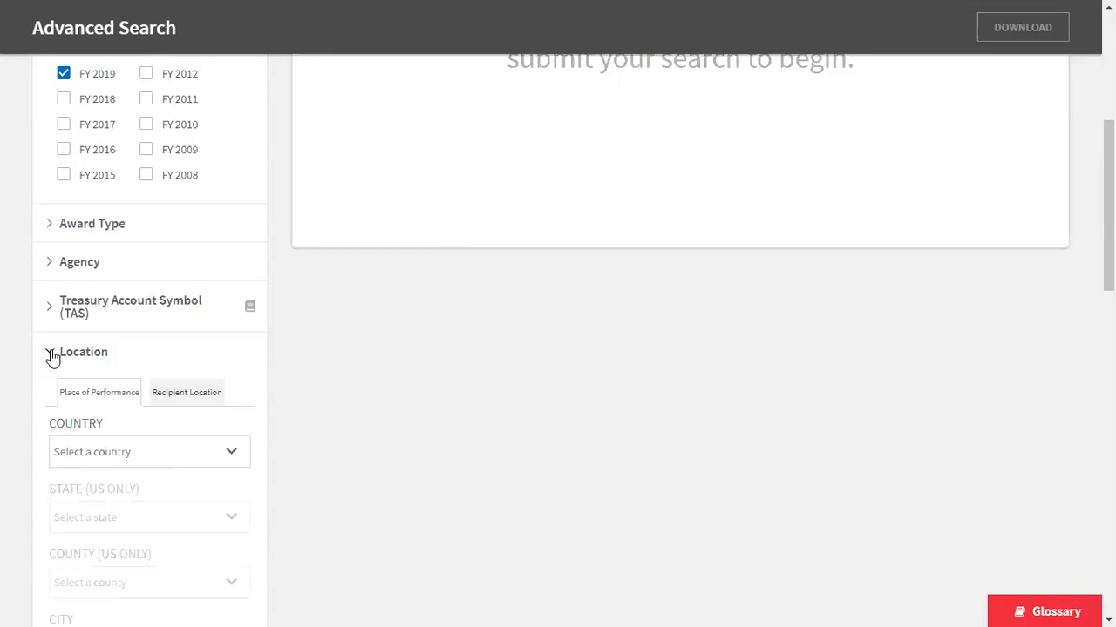
{"action": "left_click", "coordinate": [53, 365]}
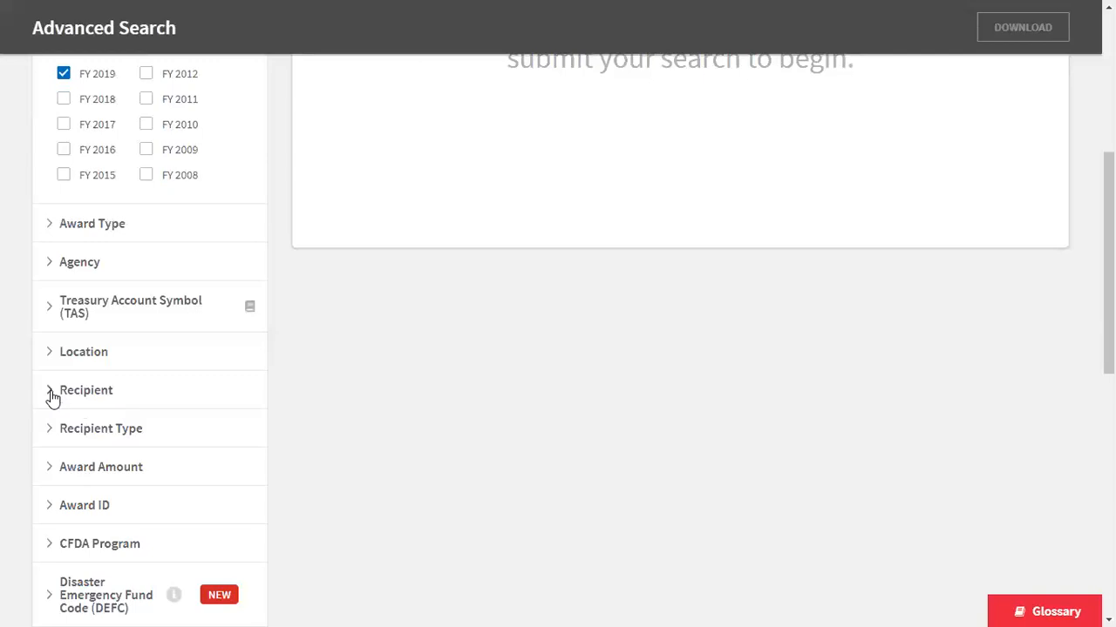
{"action": "left_click", "coordinate": [50, 395]}
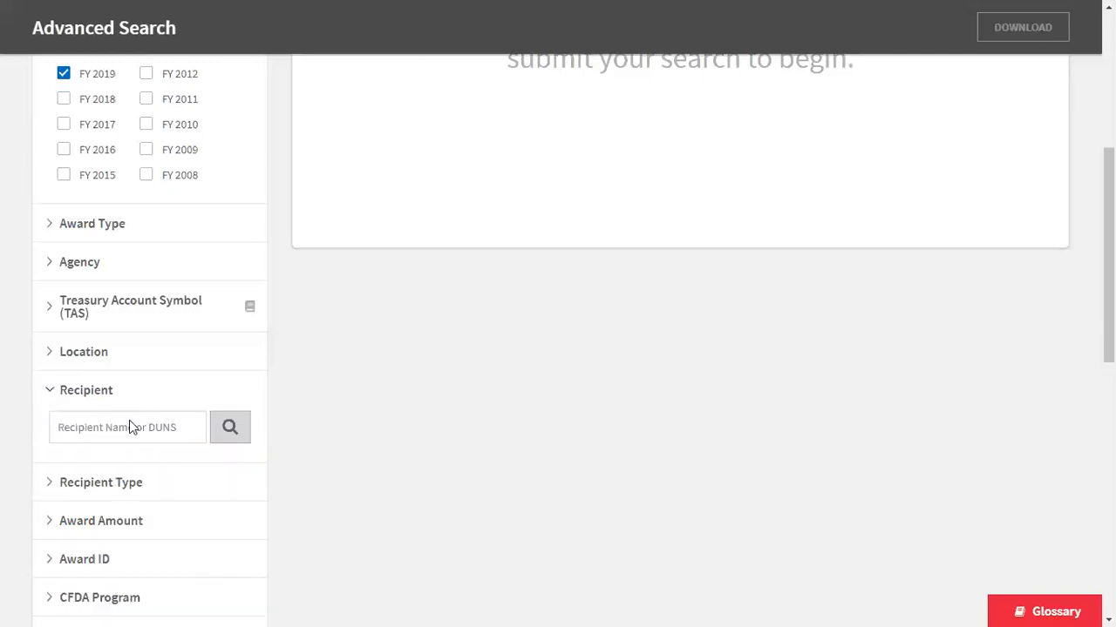
{"action": "left_click", "coordinate": [50, 392]}
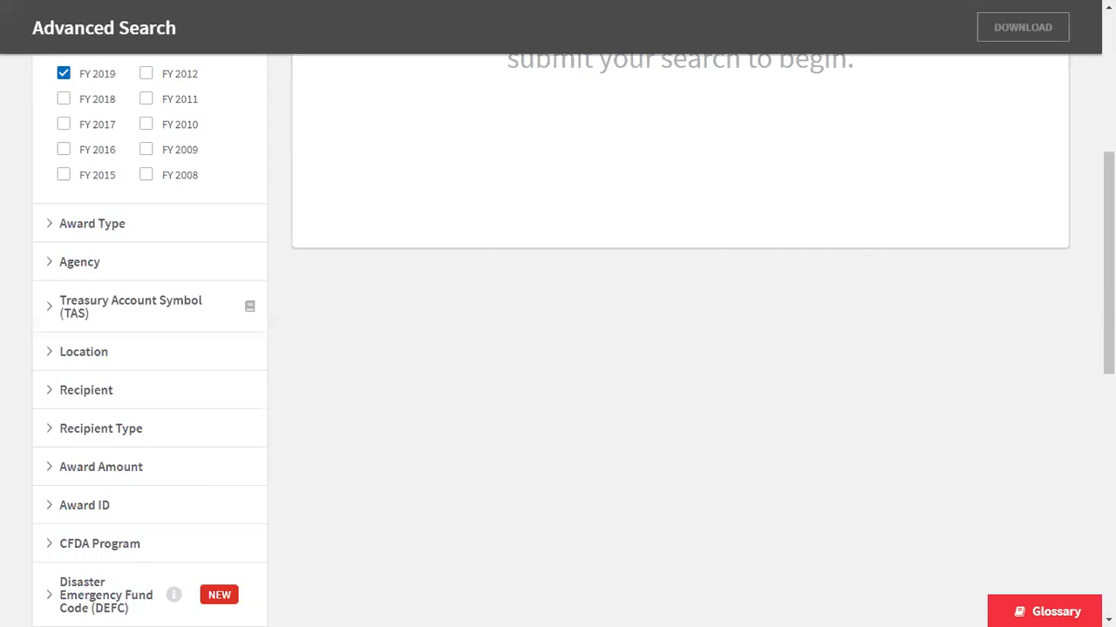
Step: Filter by Product or Service Code 6515, medical and surgical instruments, equipment, and supplies
{"action": "scroll", "coordinate": [797, 354], "scroll_direction": "down", "scroll_amount": 3}
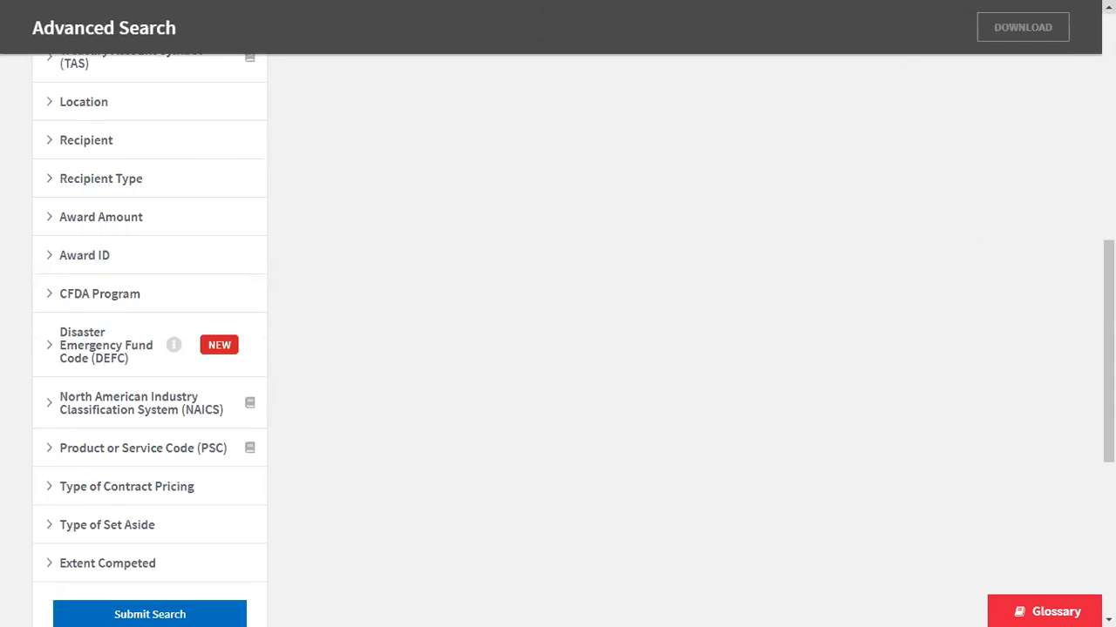
{"action": "scroll", "coordinate": [558, 339], "scroll_direction": "up", "scroll_amount": 3}
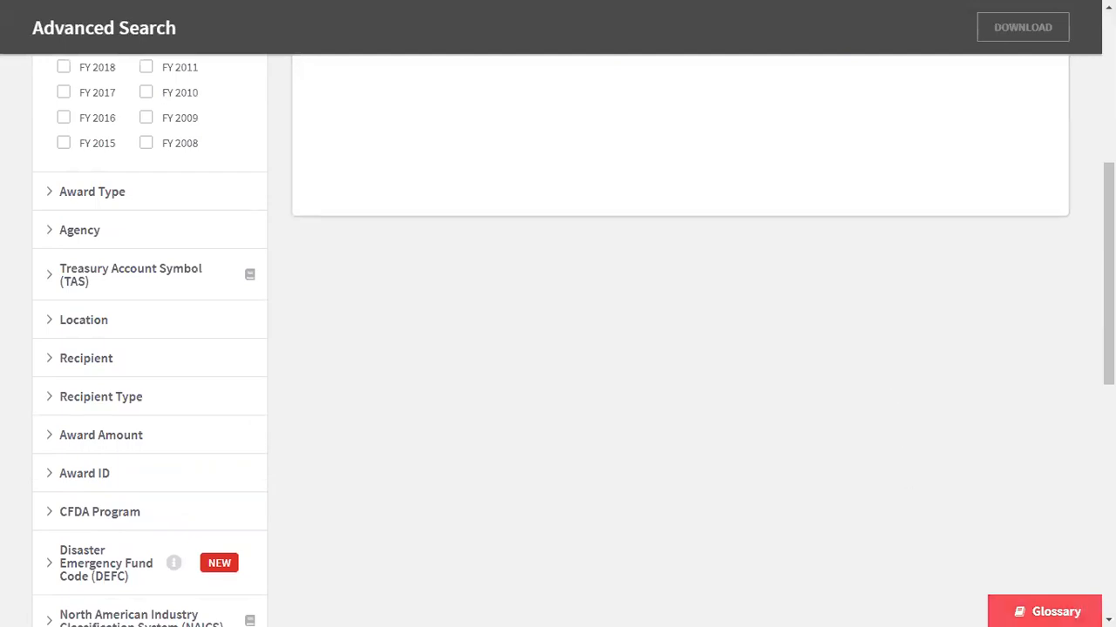
{"action": "scroll", "coordinate": [558, 340], "scroll_direction": "down", "scroll_amount": 4}
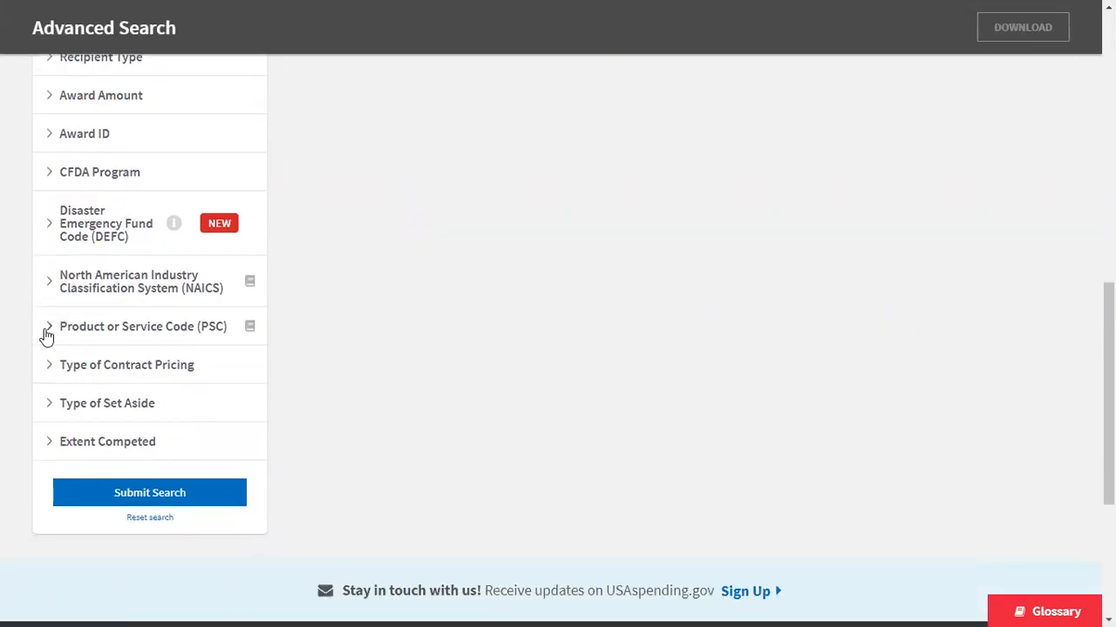
{"action": "left_click", "coordinate": [46, 335]}
{"action": "left_click", "coordinate": [98, 407]}
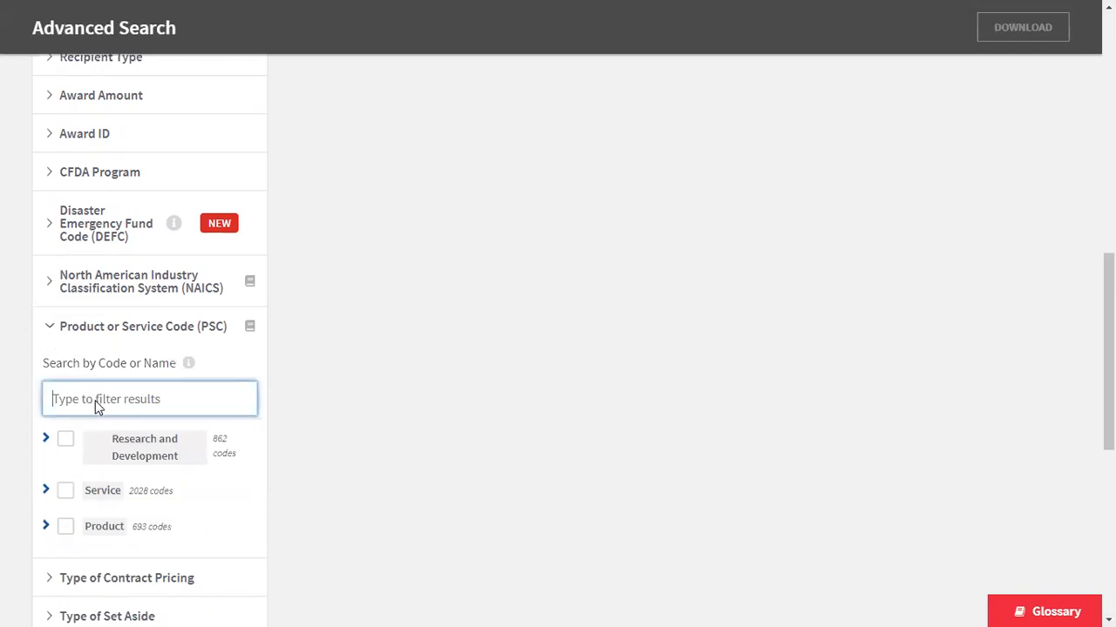
{"action": "type", "text": "6515"}
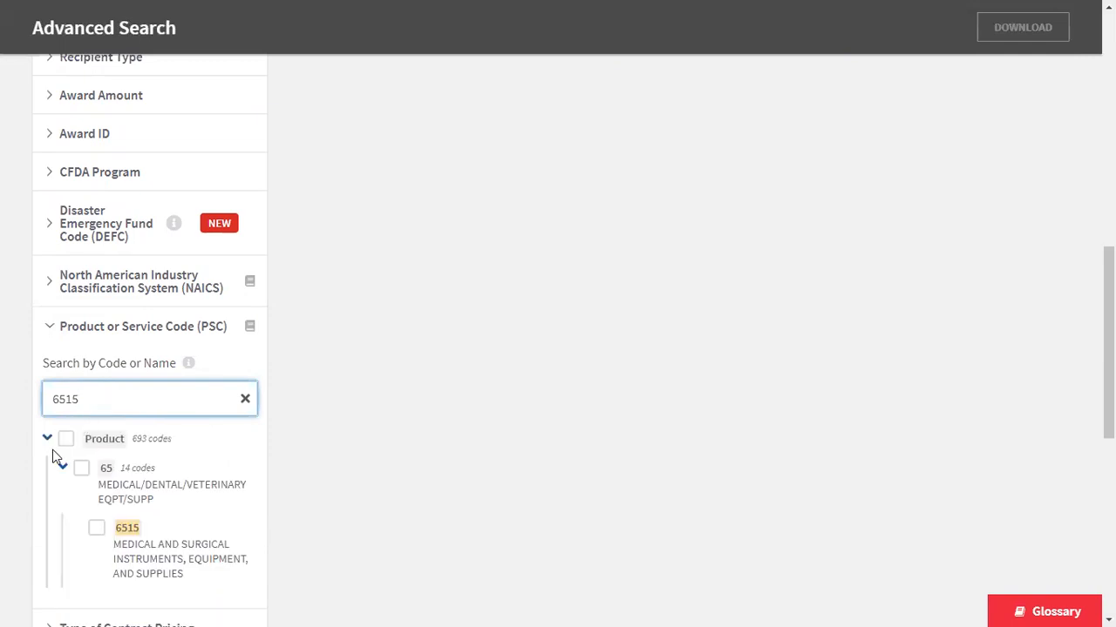
{"action": "left_click", "coordinate": [97, 528]}
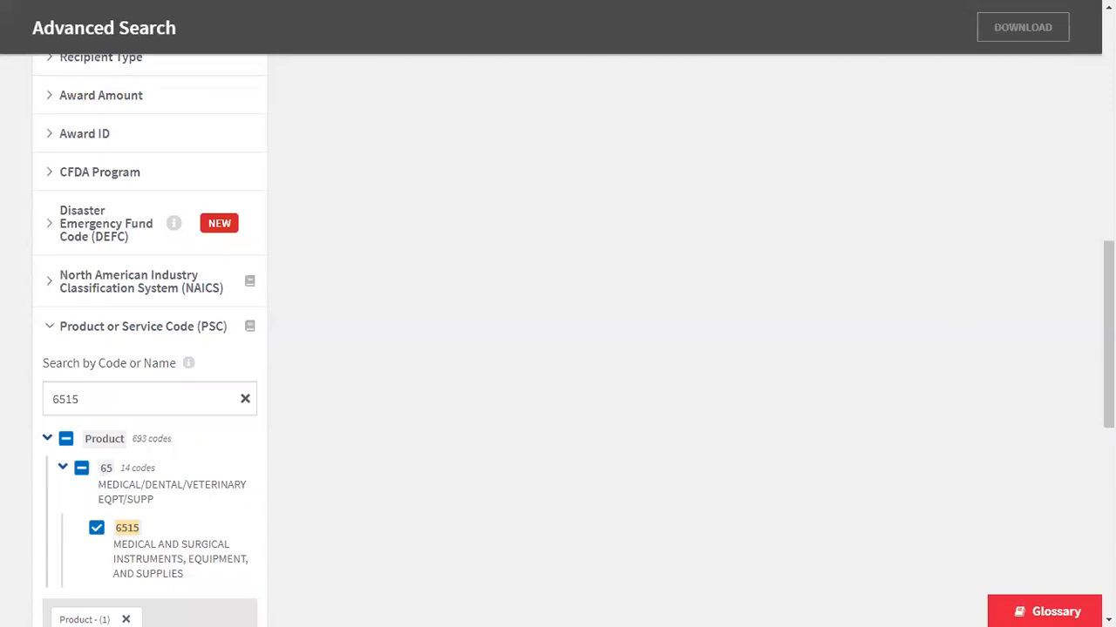
Step: Filter the type of set aside to 8(a) Sole Source, 8(a) with HUBZone Preference and 8A Competed
{"action": "scroll", "coordinate": [558, 349], "scroll_direction": "down", "scroll_amount": 3}
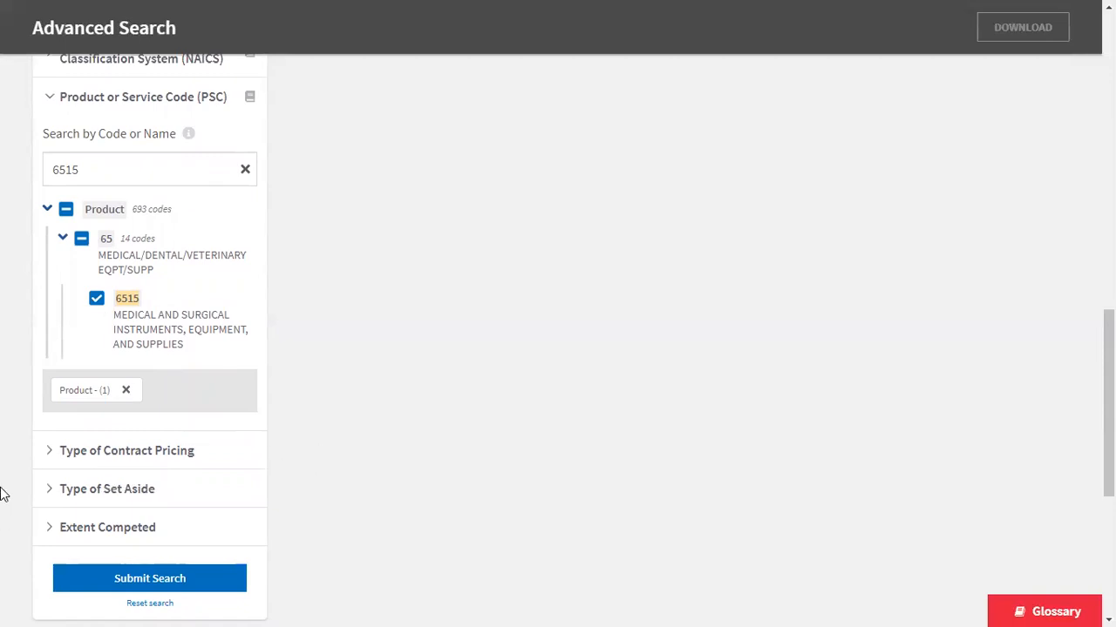
{"action": "left_click", "coordinate": [53, 494]}
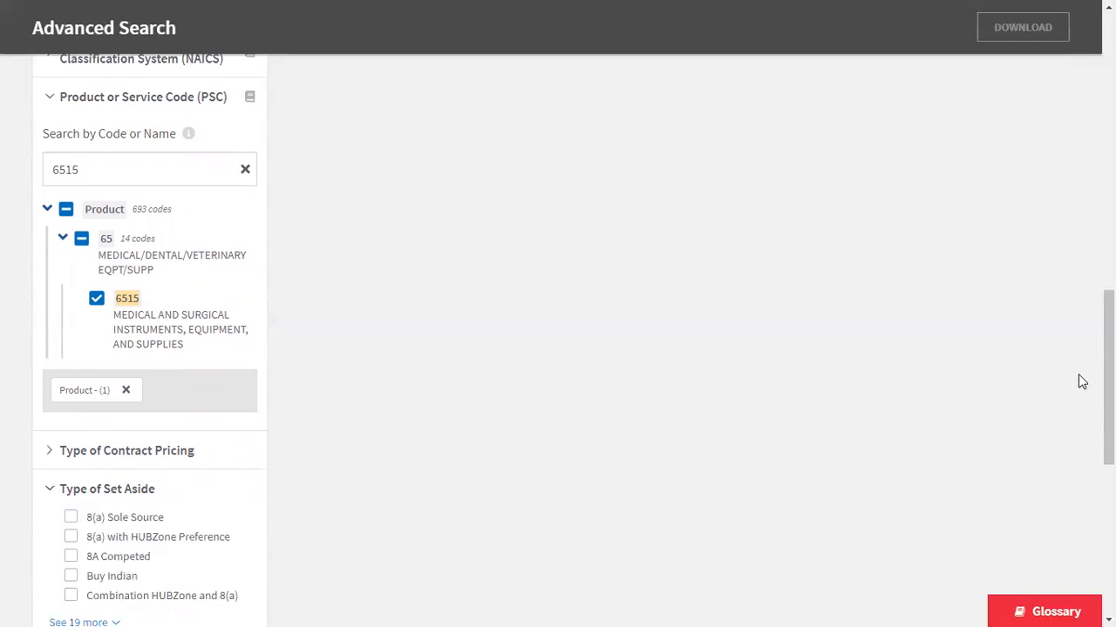
{"action": "scroll", "coordinate": [1107, 375], "scroll_direction": "down", "scroll_amount": 3}
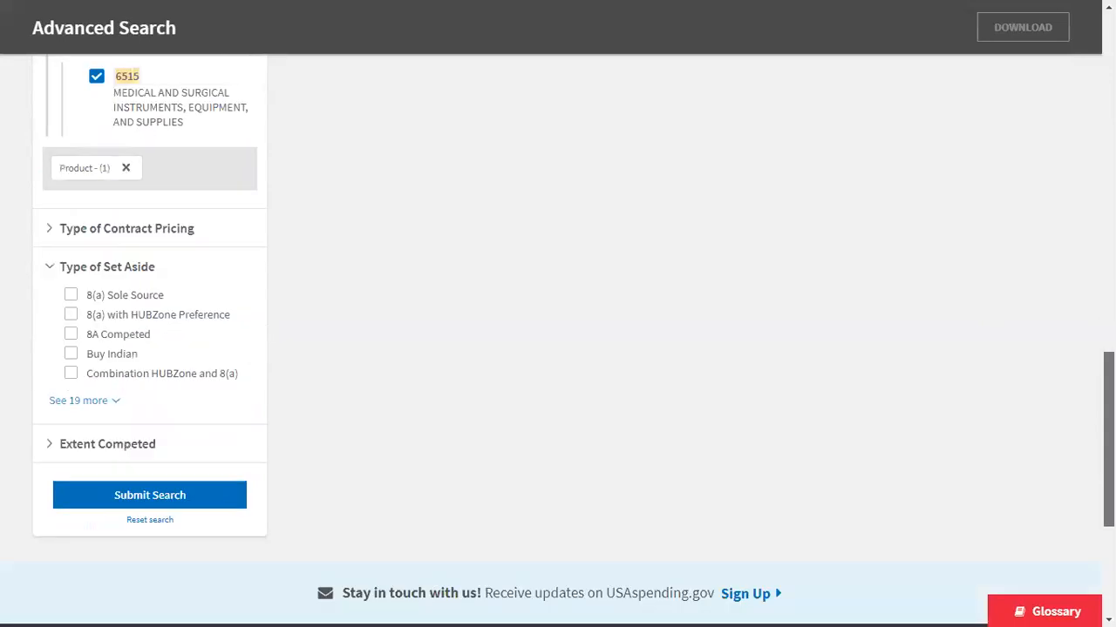
{"action": "left_click", "coordinate": [71, 297]}
{"action": "left_click", "coordinate": [72, 316]}
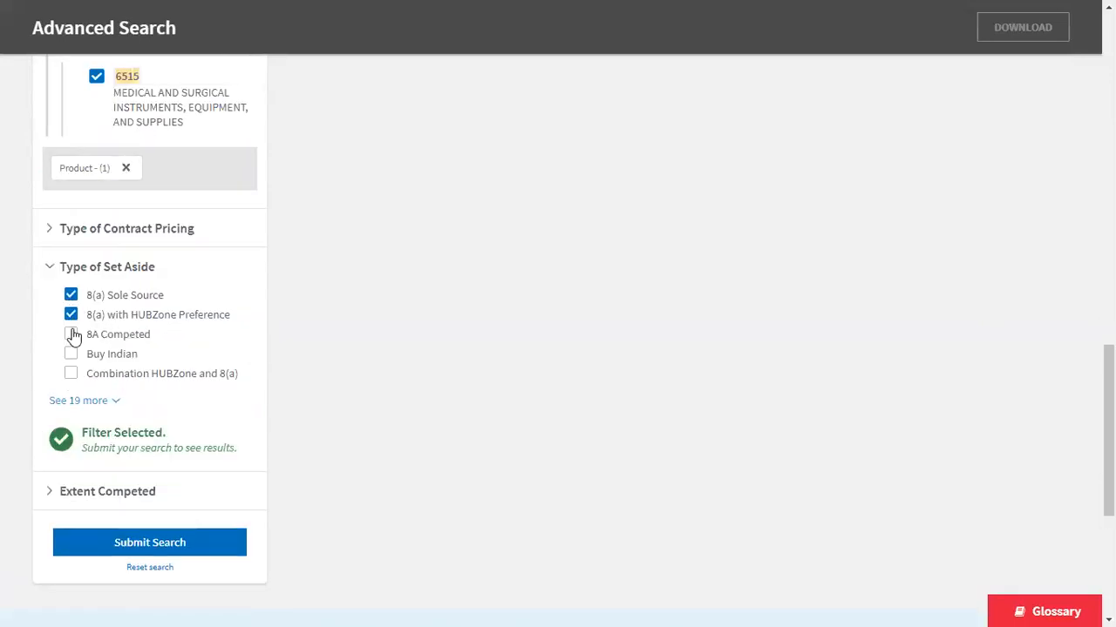
{"action": "left_click", "coordinate": [71, 336]}
Step: Expand the full set-aside list, add SDB Set-Aside 8(a) to the filters, and submit the search
{"action": "left_click_drag", "start_coordinate": [1109, 436], "coordinate": [1109, 458]}
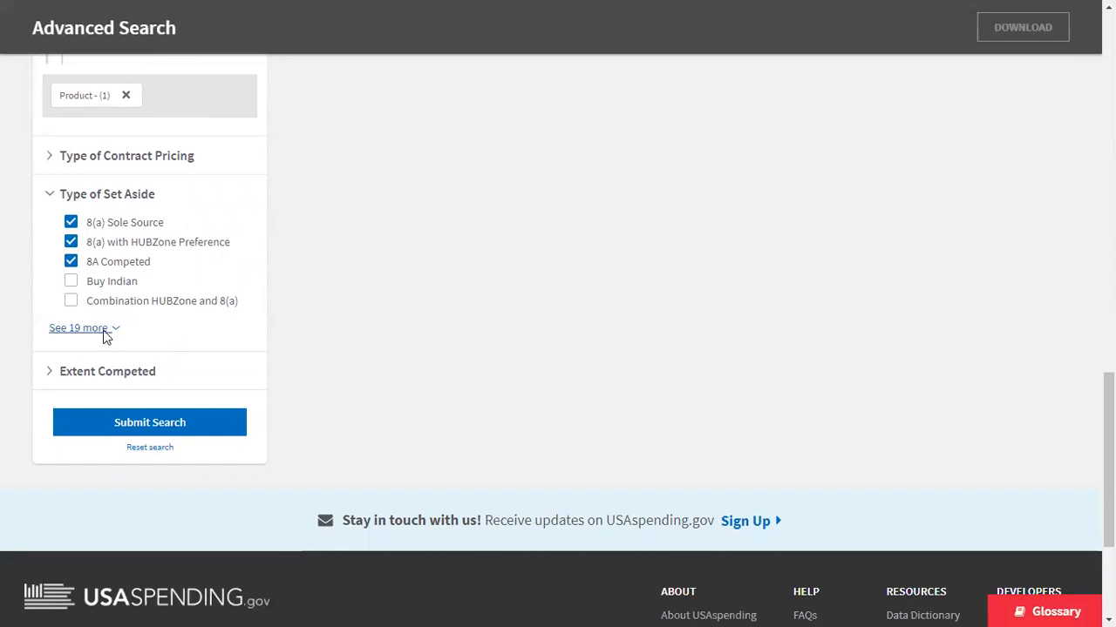
{"action": "left_click", "coordinate": [80, 329]}
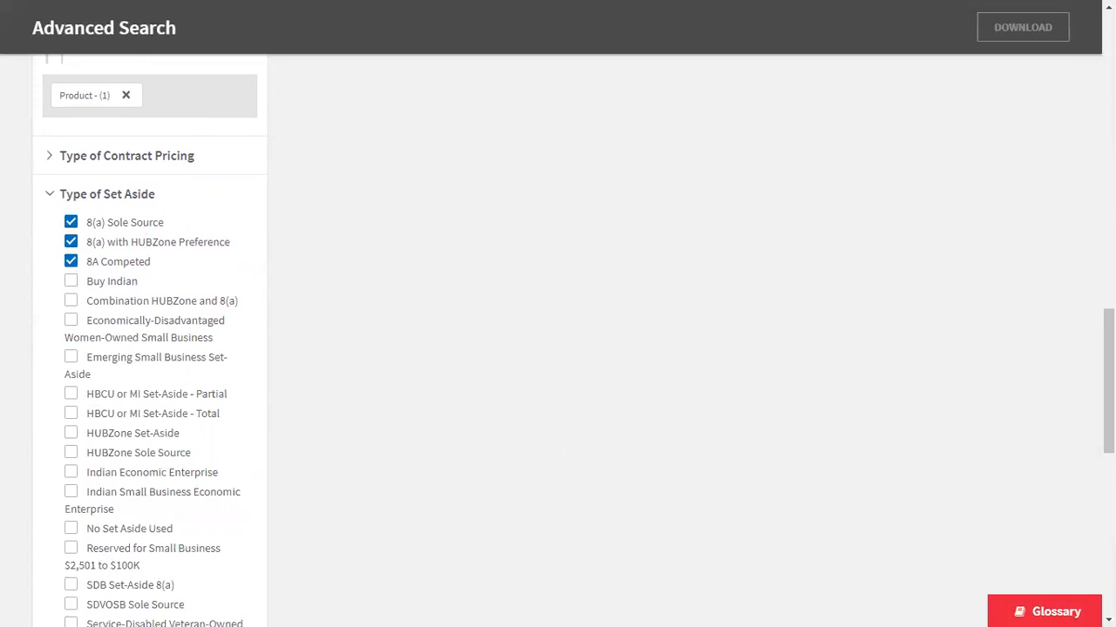
{"action": "scroll", "coordinate": [150, 349], "scroll_direction": "down", "scroll_amount": 2}
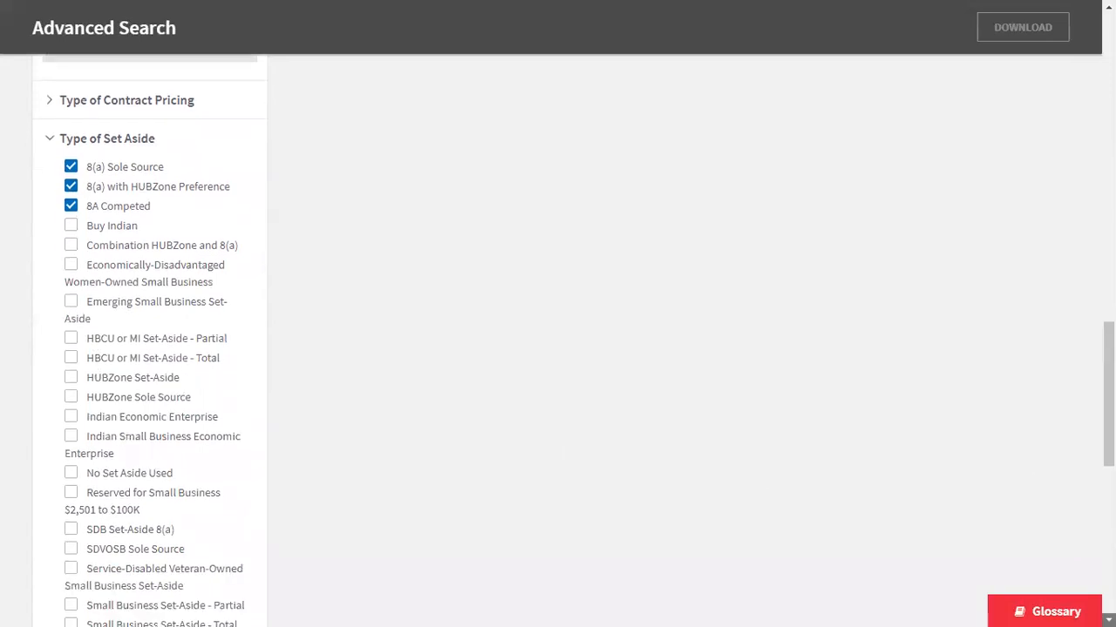
{"action": "left_click", "coordinate": [79, 601]}
{"action": "scroll", "coordinate": [150, 349], "scroll_direction": "down", "scroll_amount": 1}
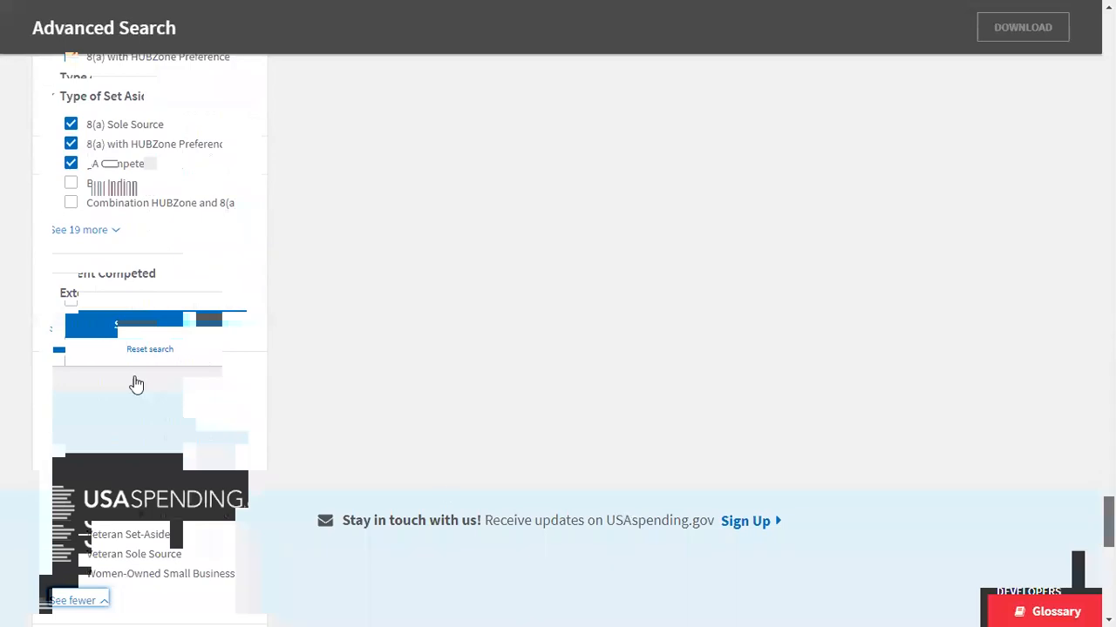
{"action": "left_click", "coordinate": [71, 400]}
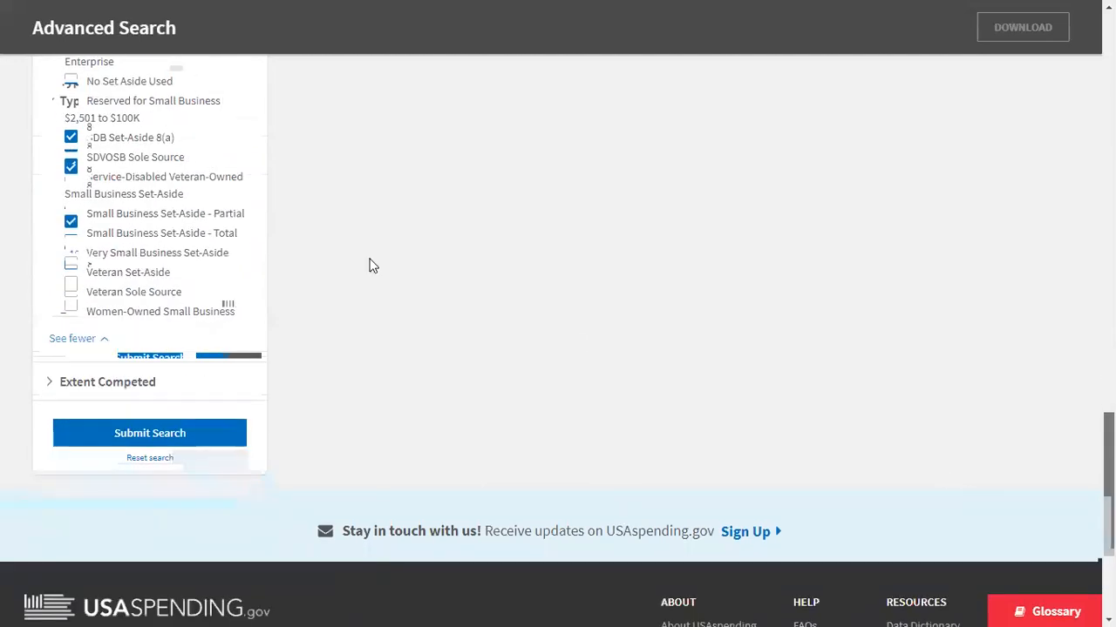
{"action": "left_click", "coordinate": [142, 432]}
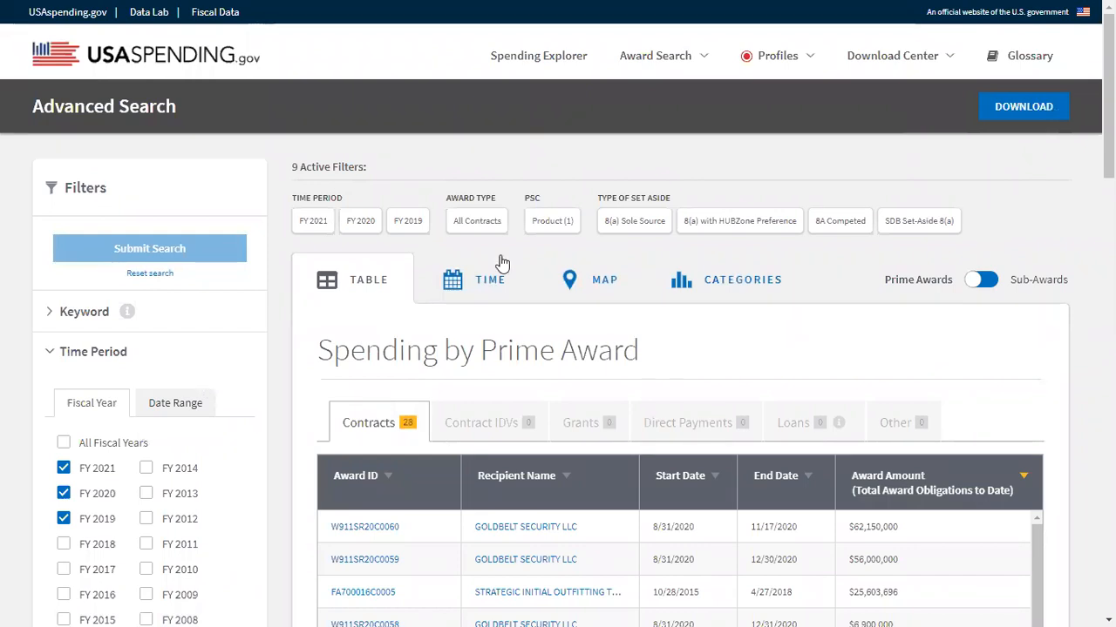
Step: Download the search results at award level with all data columns and open the downloaded ZIP file
{"action": "scroll", "coordinate": [558, 349], "scroll_direction": "down", "scroll_amount": 3}
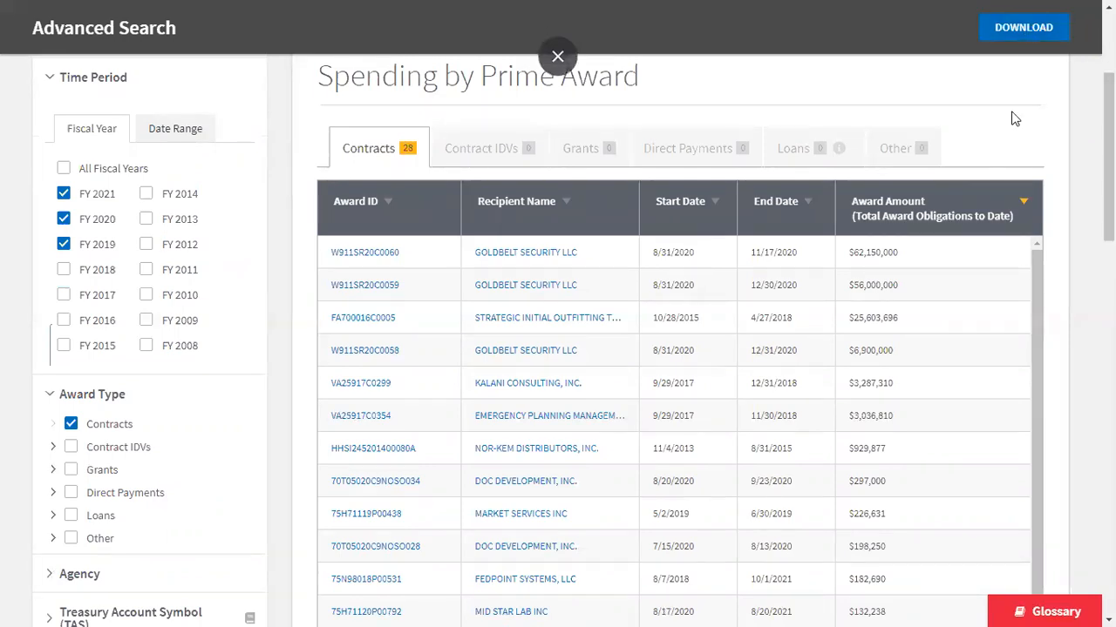
{"action": "left_click", "coordinate": [1031, 31]}
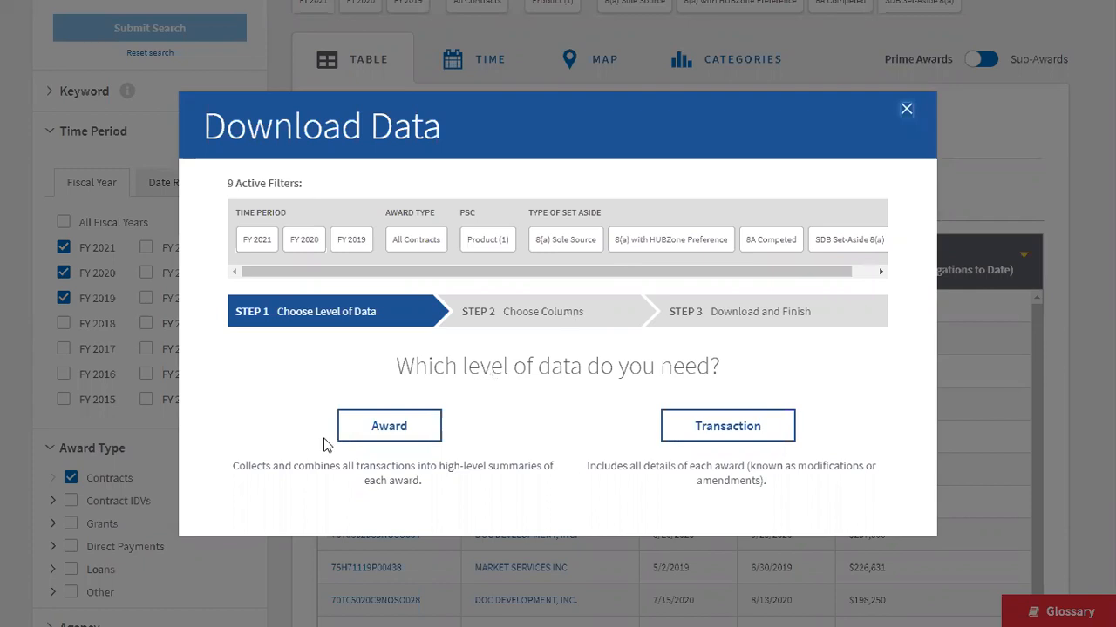
{"action": "left_click", "coordinate": [379, 433]}
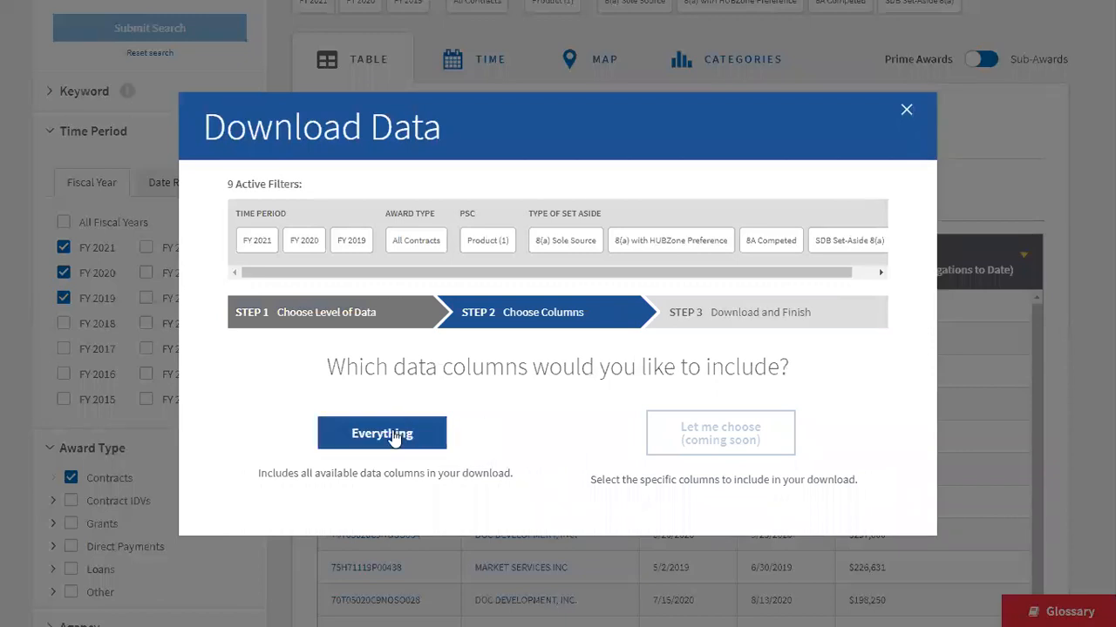
{"action": "left_click", "coordinate": [389, 441]}
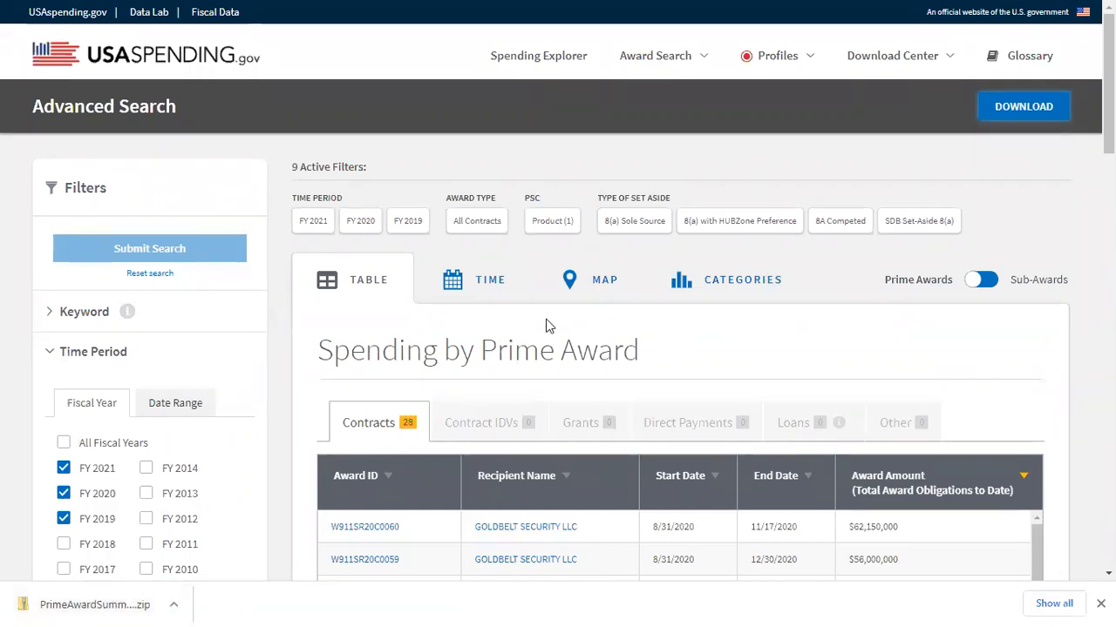
{"action": "left_click", "coordinate": [174, 603]}
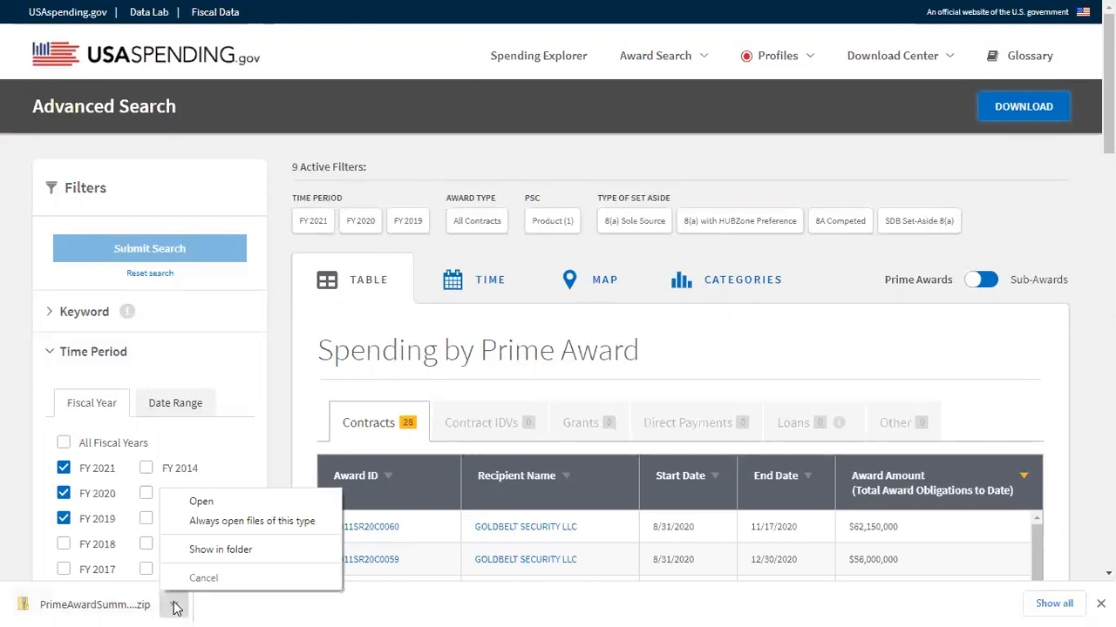
{"action": "left_click", "coordinate": [198, 503]}
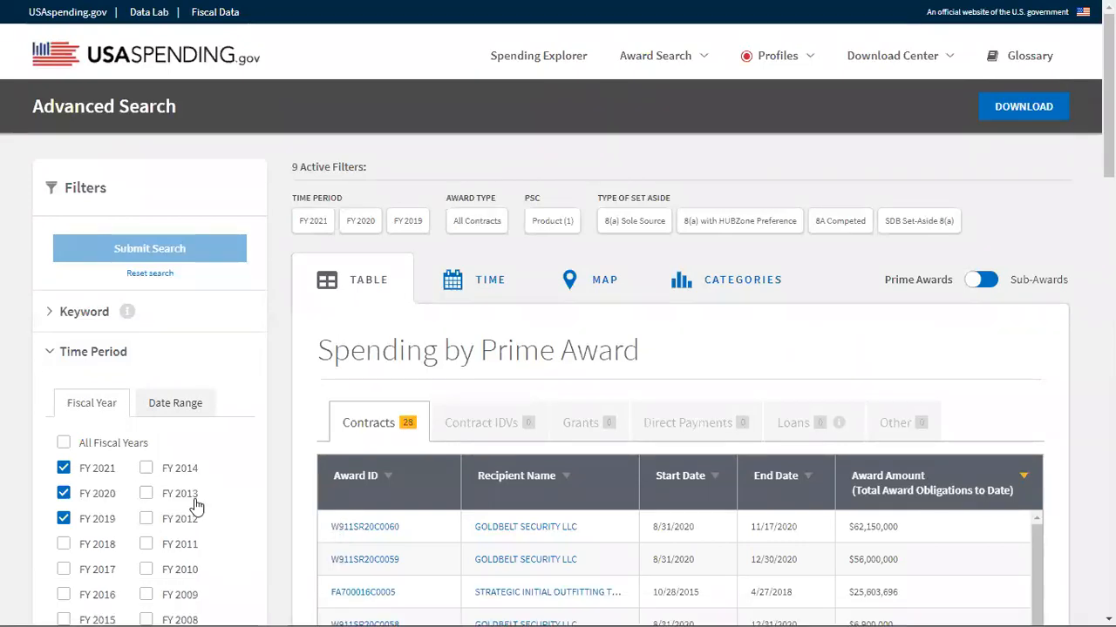